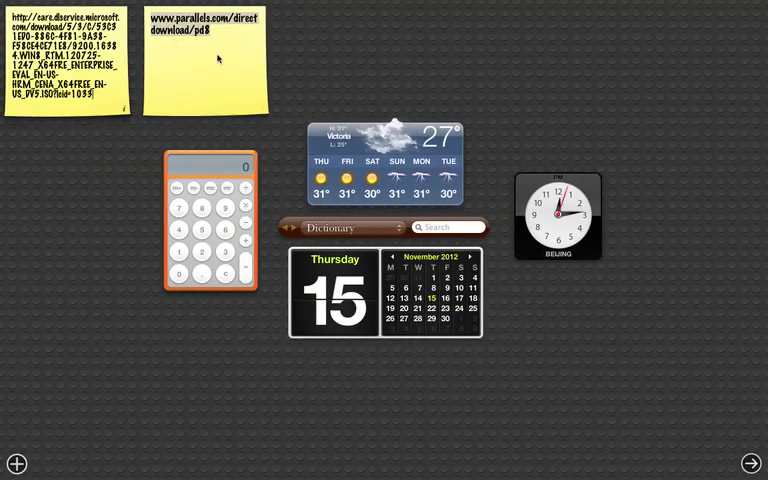
pyautogui.click(401, 51)
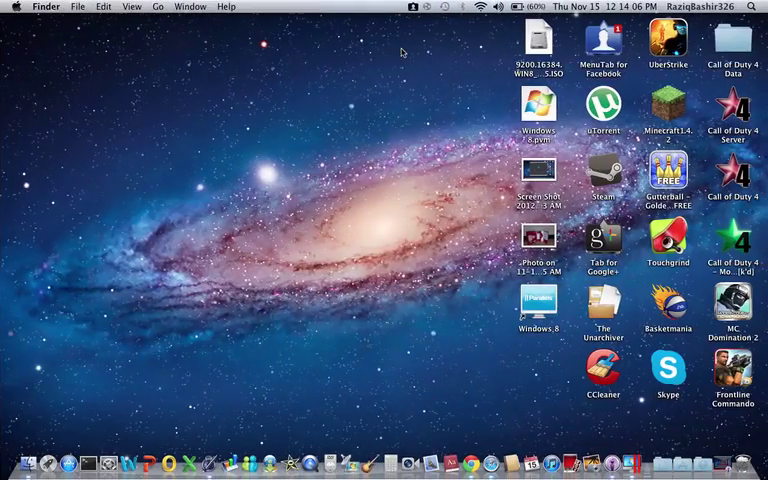
pyautogui.hotkey('ctrl', 'Right')
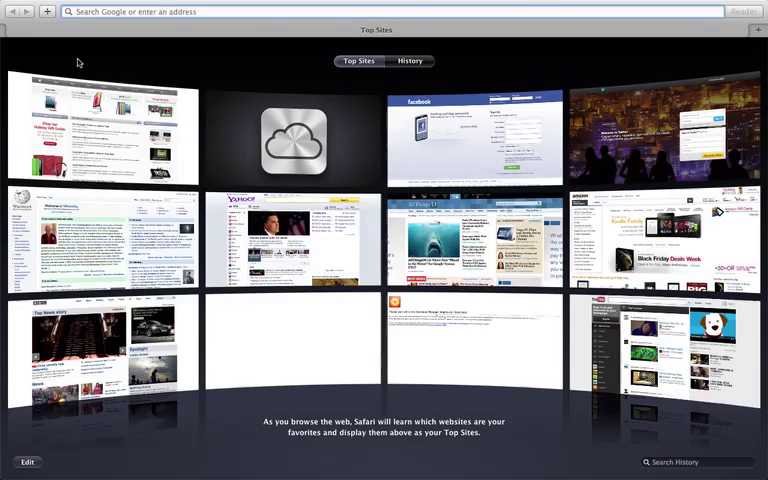
pyautogui.hotkey('ctrl', 'Left')
pyautogui.press('F12')
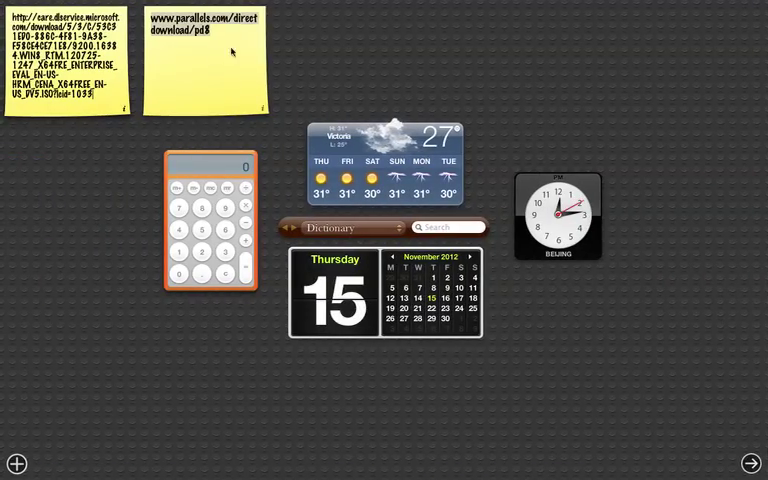
pyautogui.moveTo(210, 31); pyautogui.dragTo(162, 13)
pyautogui.click(382, 62)
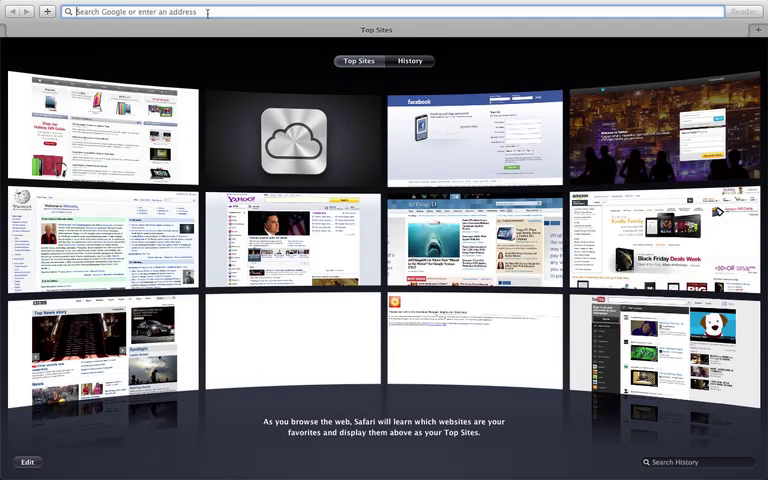
pyautogui.write('www.parallels.com/directdownload/pd8')
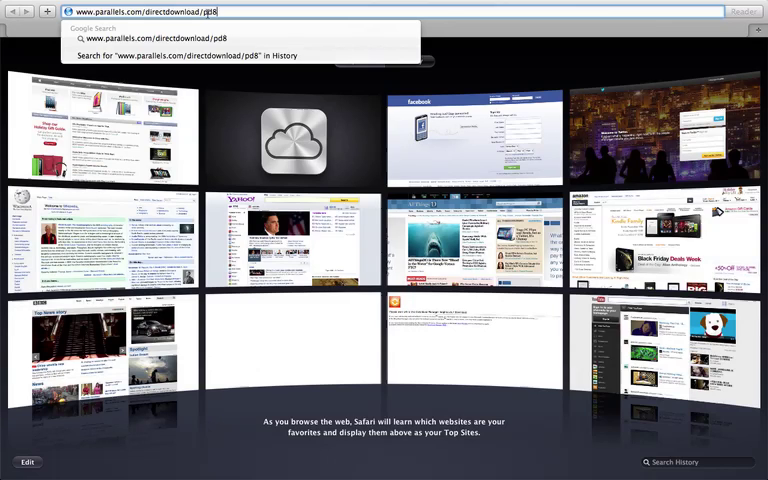
pyautogui.press('Return')
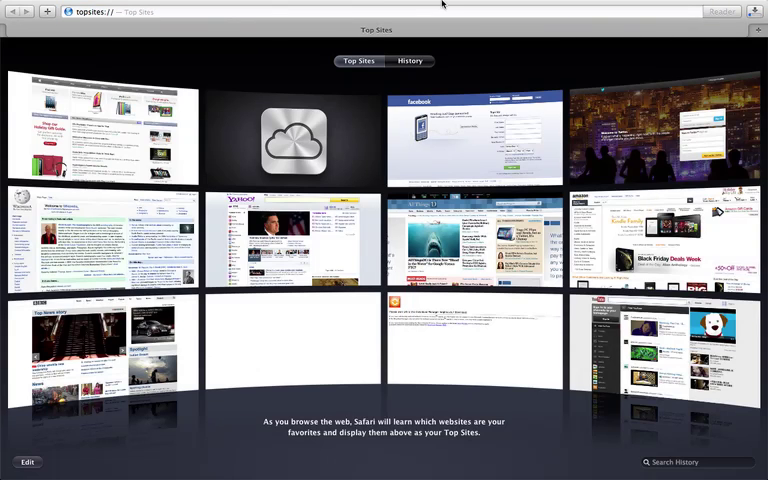
# - Stop the ParallelsDesktop .dmg download from Safari's Downloads list
pyautogui.click(755, 27)
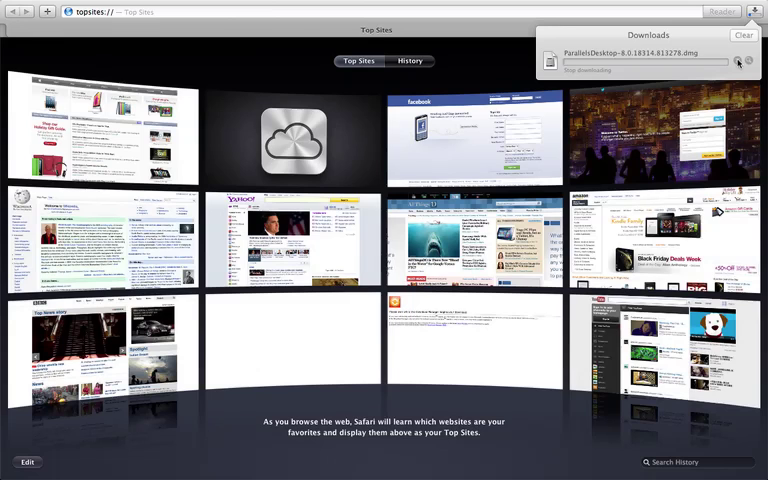
pyautogui.click(738, 61)
pyautogui.click(742, 38)
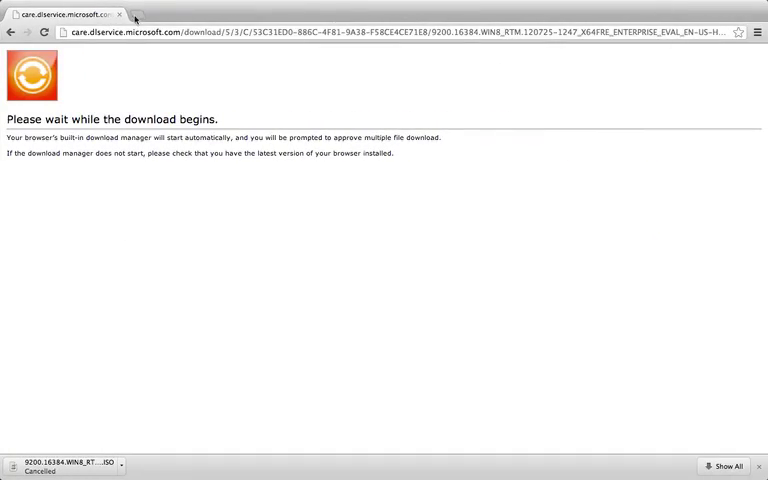
# - Open a new Chrome tab and select the whole Windows 8 link on the first sticky note
pyautogui.click(134, 16)
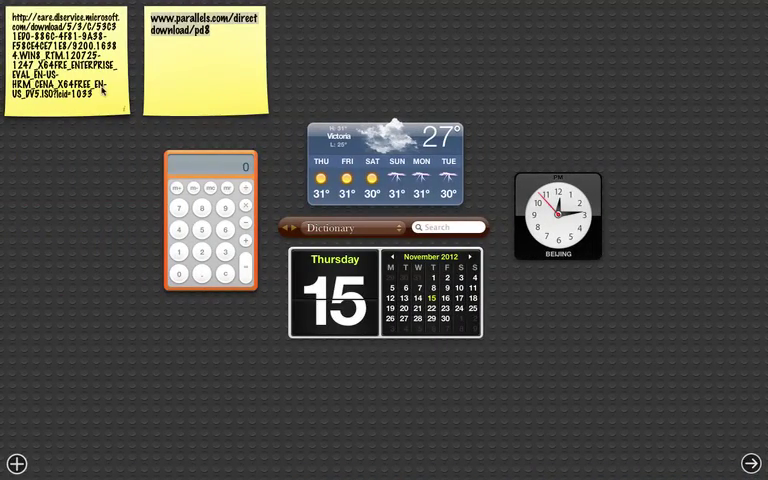
pyautogui.click(105, 95)
pyautogui.press('super+a')
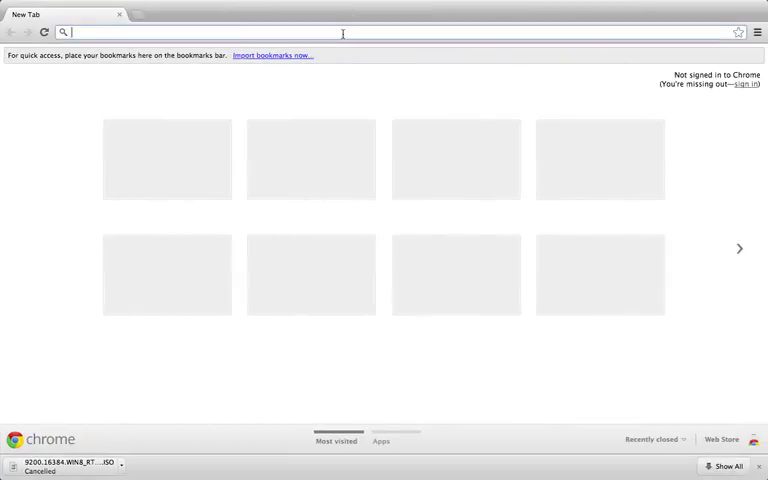
# - Load the Windows 8 ISO link in Chrome, cancel the 3.3 GB download, and return to the desktop
pyautogui.press('super+v')
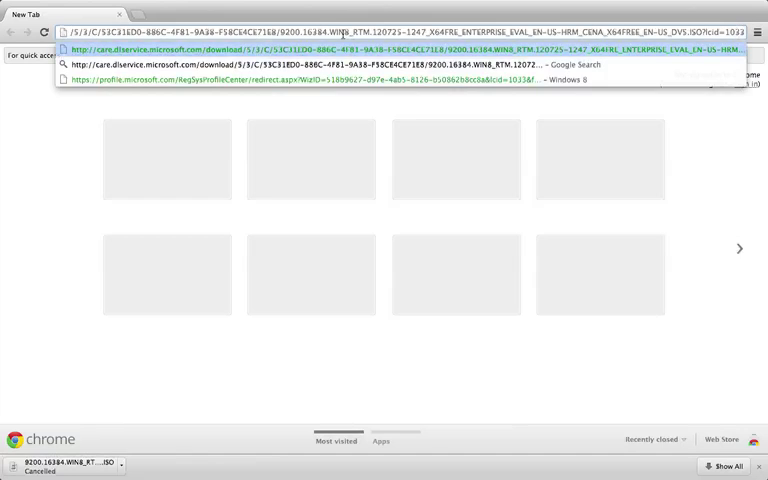
pyautogui.press('Return')
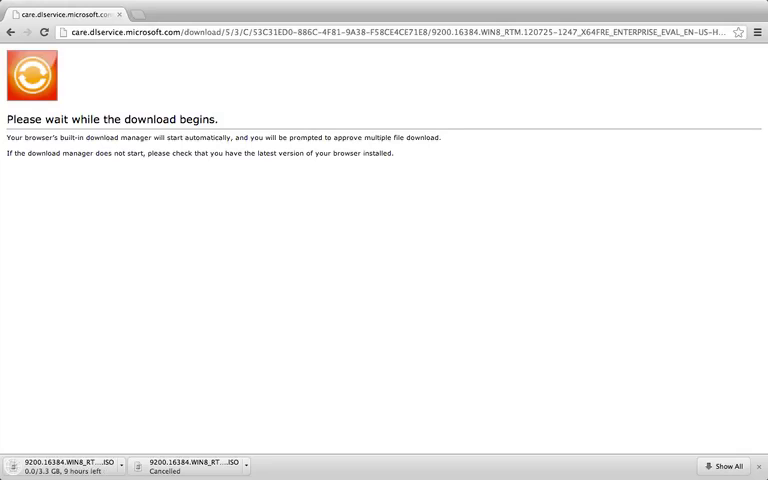
pyautogui.click(119, 466)
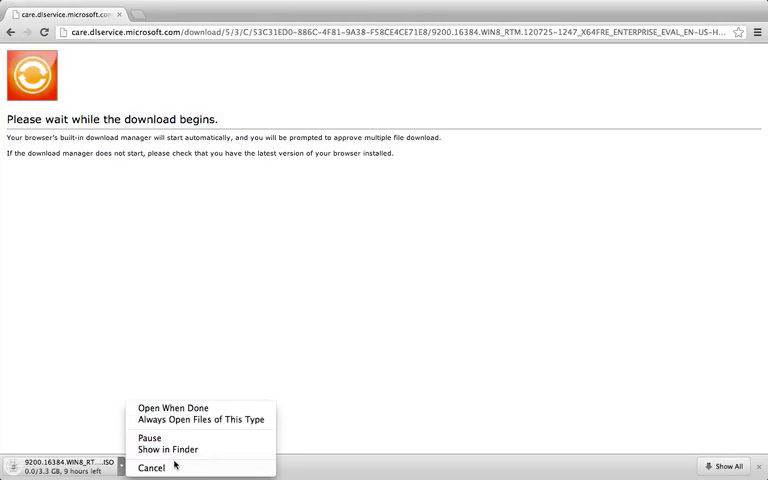
pyautogui.click(171, 468)
pyautogui.press('F11')
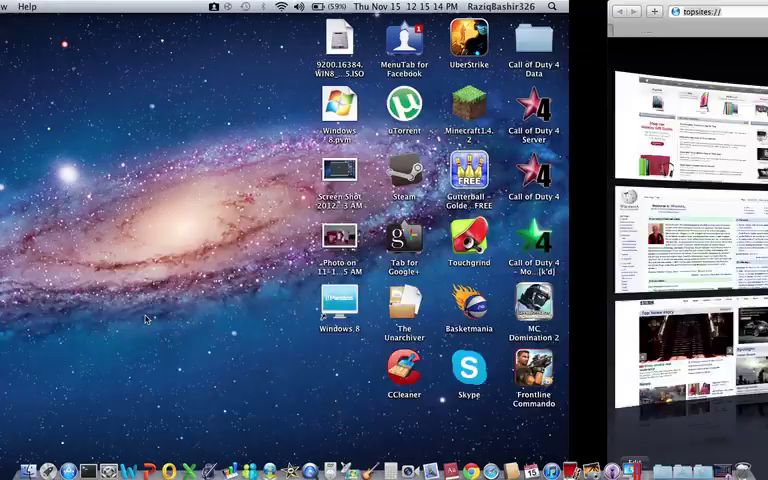
pyautogui.click(613, 440)
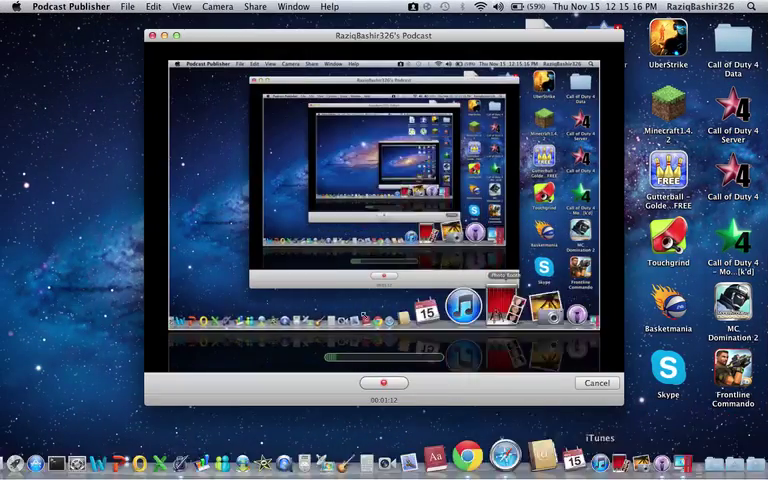